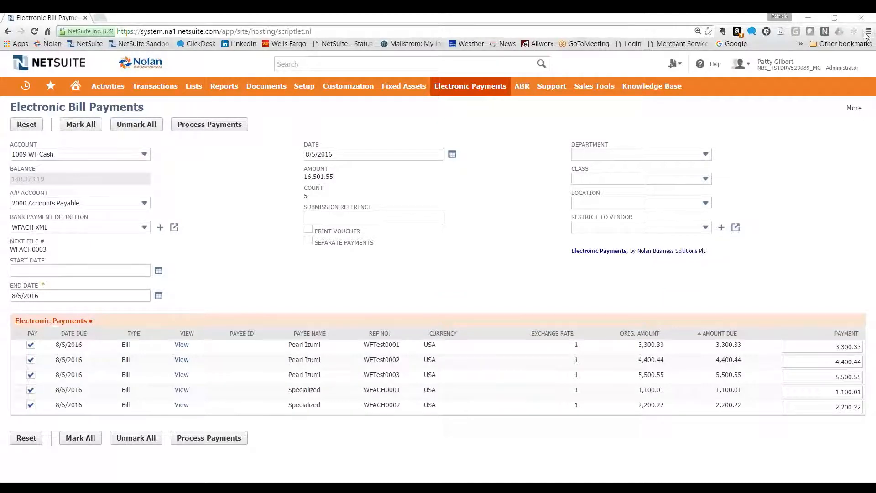
Open the Electronic Payments list of bank payment definitions and look through the available formats
mouse_move(464, 91)
mouse_move(487, 91)
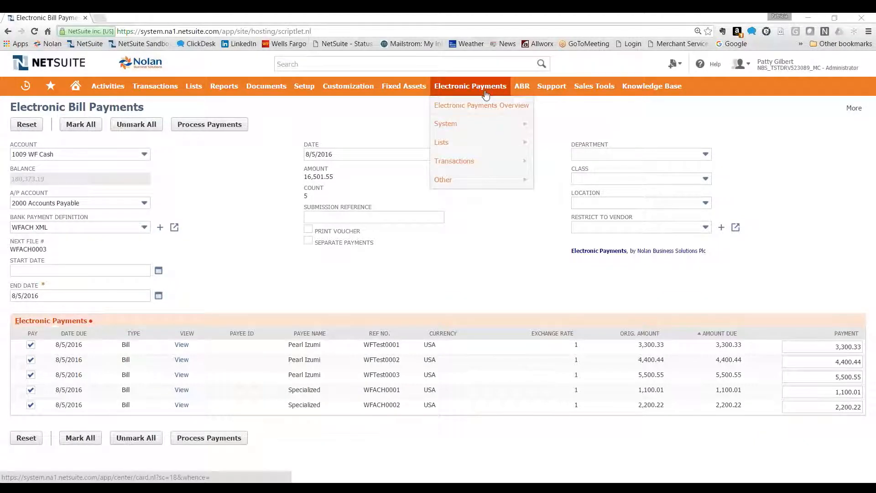
mouse_move(470, 143)
click(566, 143)
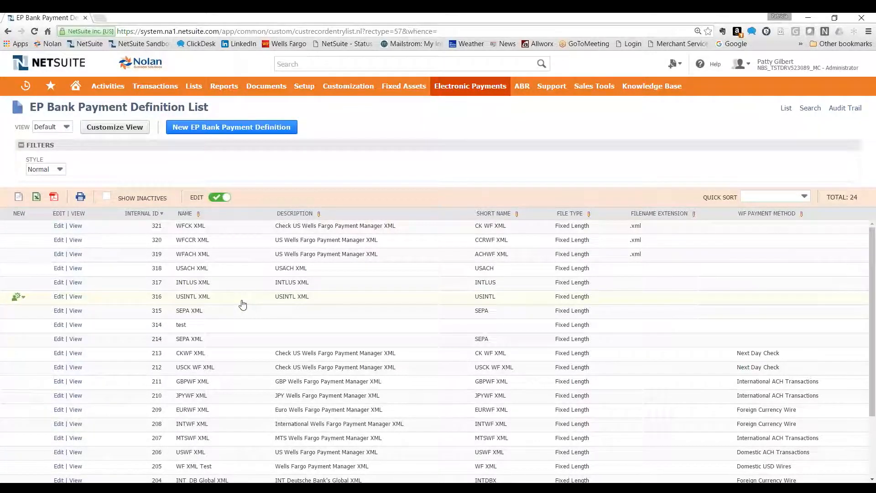
scroll(240, 308, down, 3)
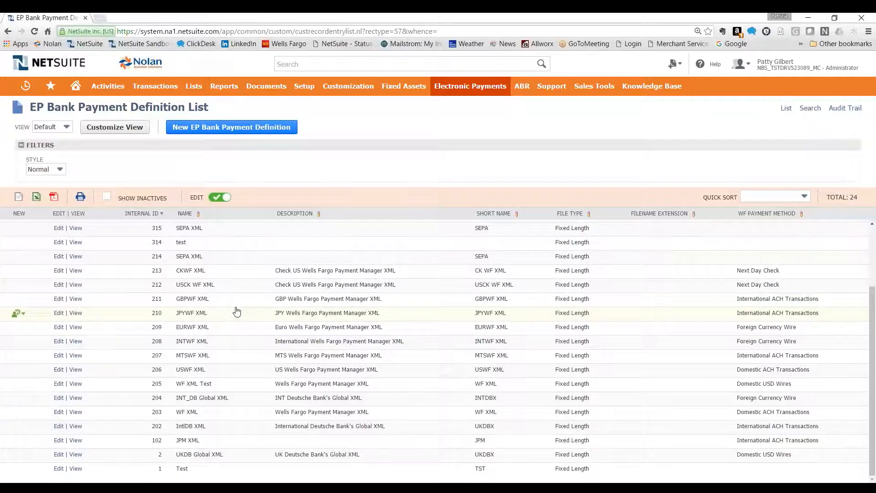
scroll(236, 310, up, 3)
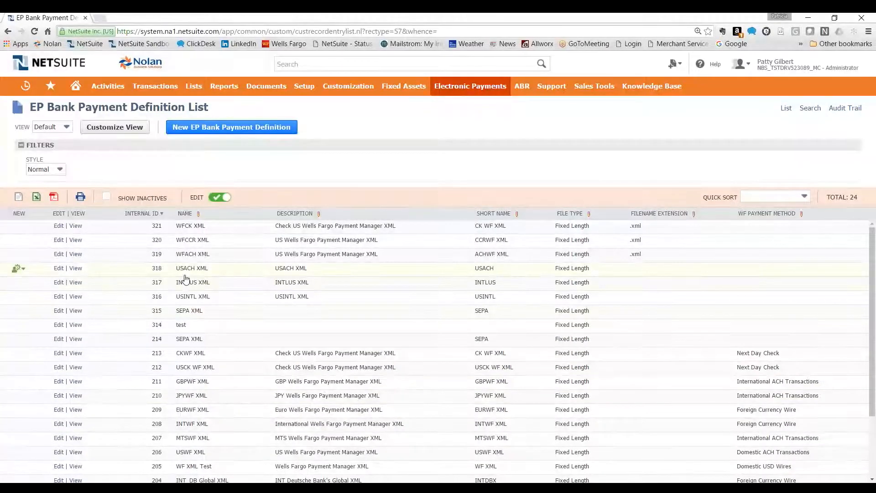
View the WFACH XML bank payment definition and review its settings and transaction columns
click(76, 254)
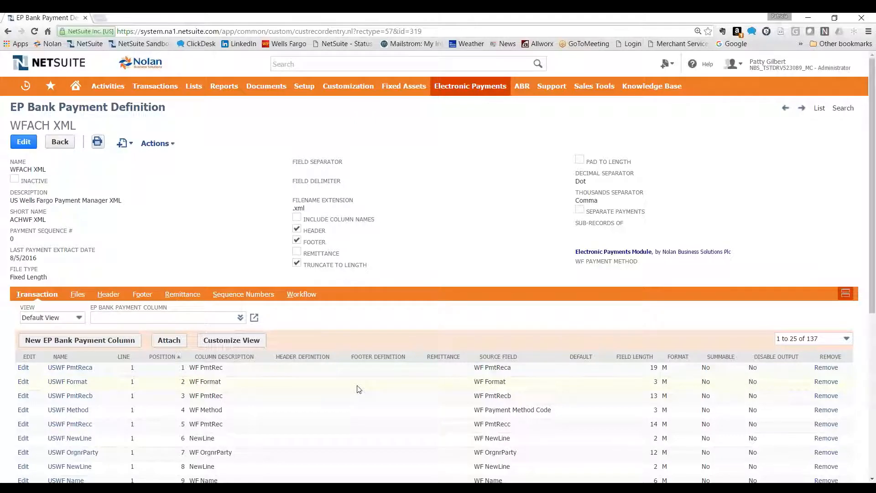
scroll(358, 389, down, 1)
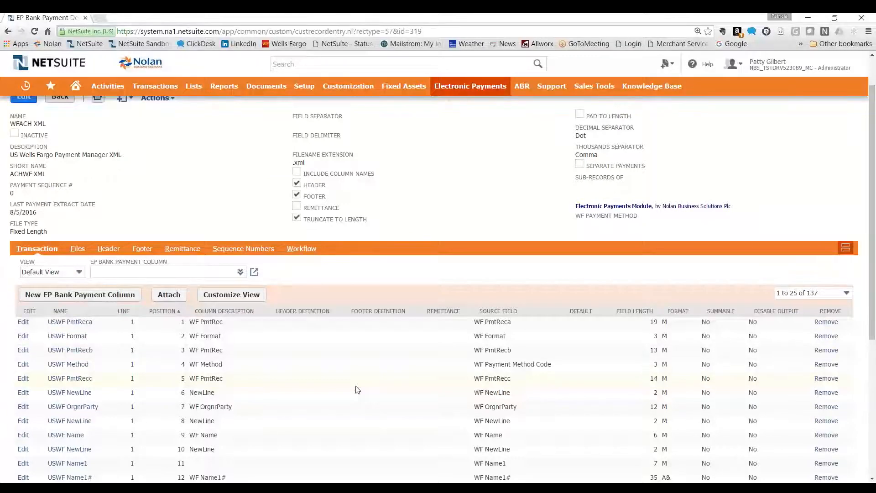
scroll(384, 398, up, 1)
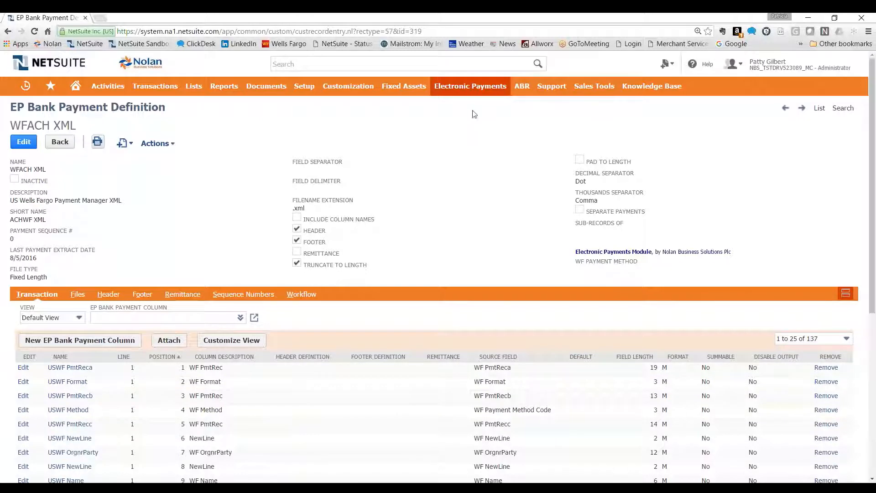
Review the bank account setup record for WF Cash with the WFACH XML file format, and return to the setup list
mouse_move(469, 87)
mouse_move(464, 119)
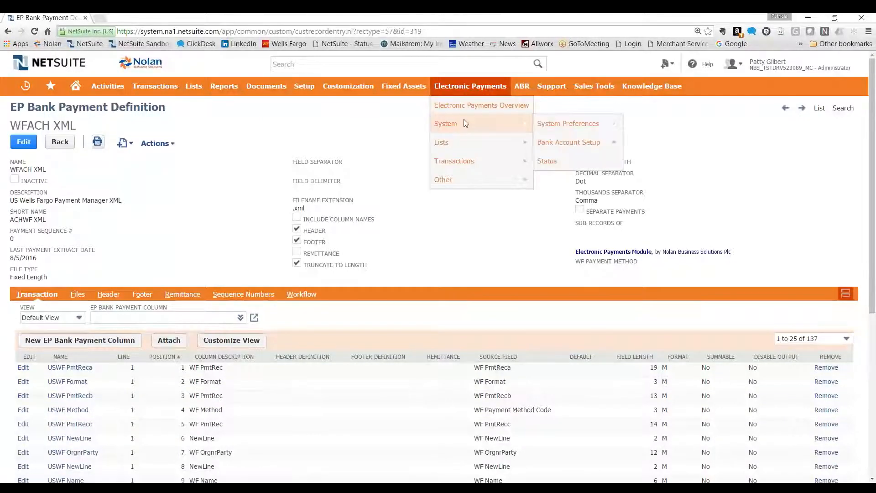
mouse_move(574, 152)
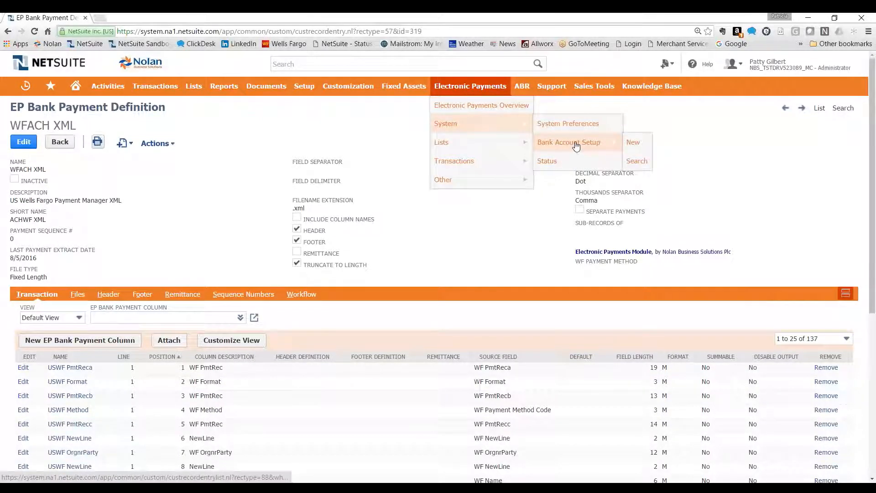
click(575, 145)
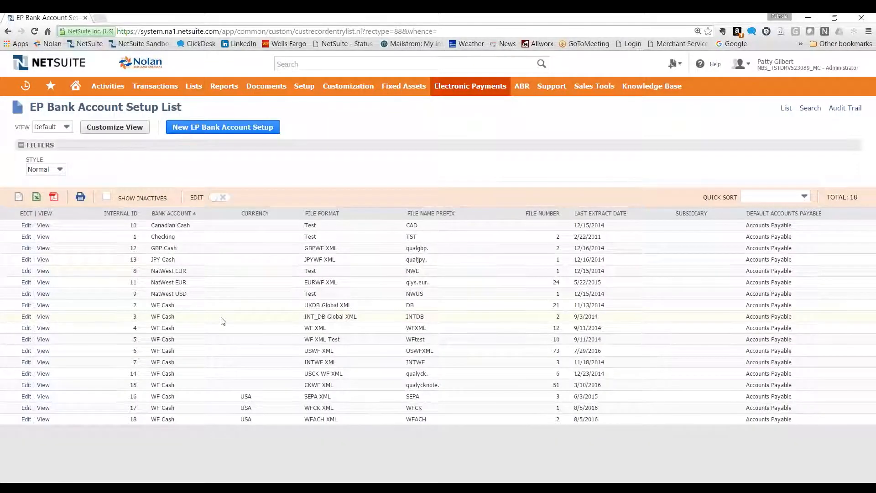
click(43, 419)
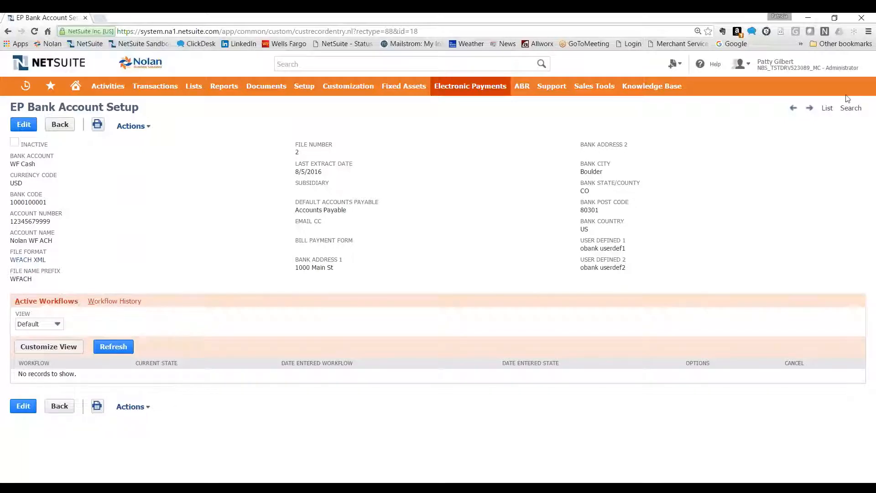
click(826, 108)
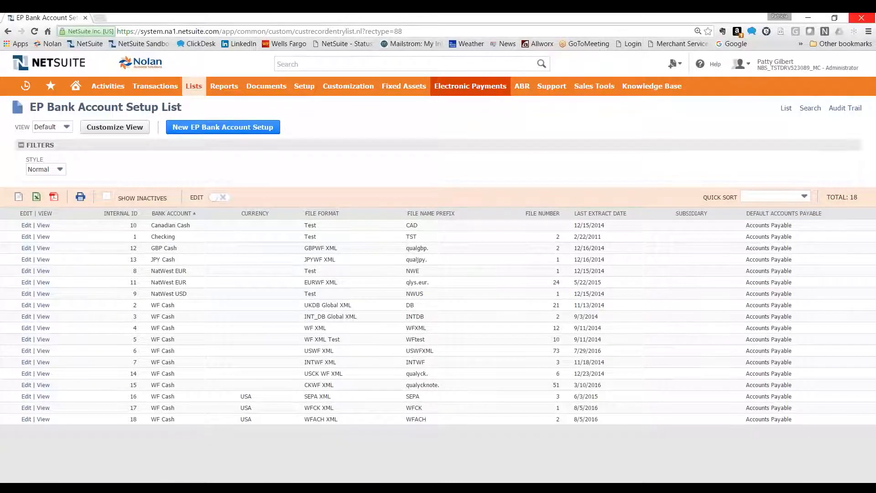
Open the supplier list in a new browser tab and filter it by the WFACH XML bank payment definition
mouse_move(193, 86)
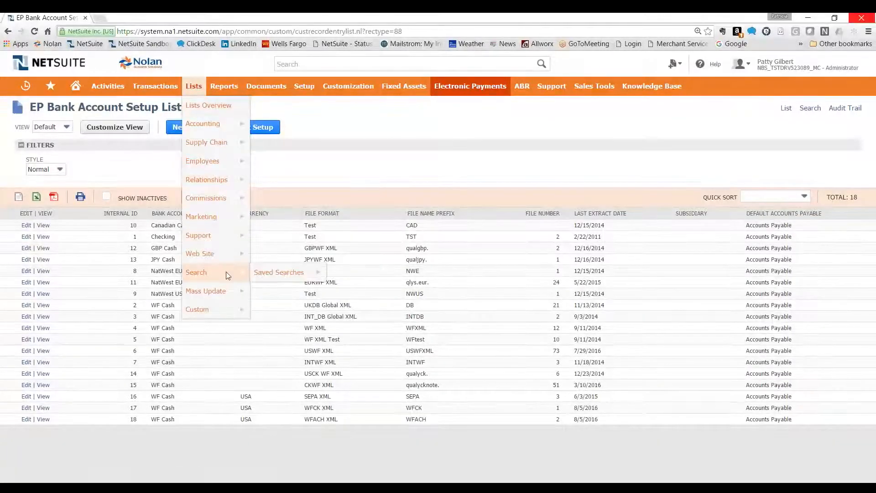
mouse_move(210, 179)
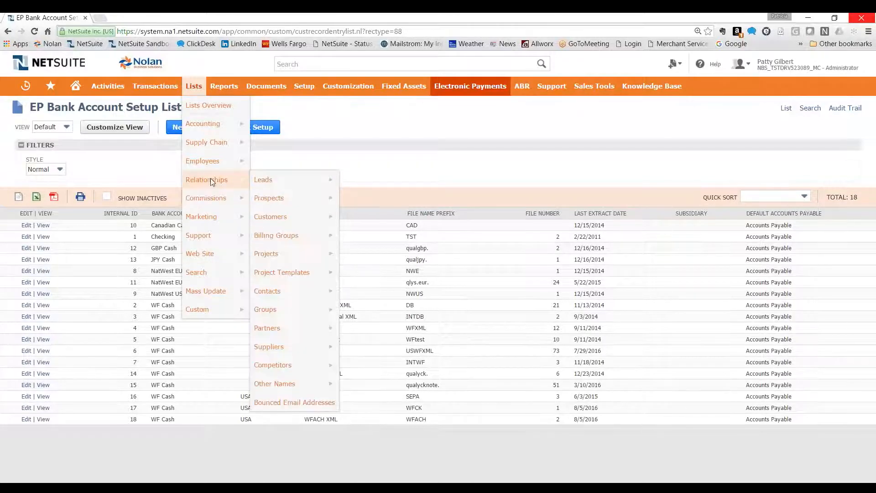
right_click(274, 348)
click(300, 355)
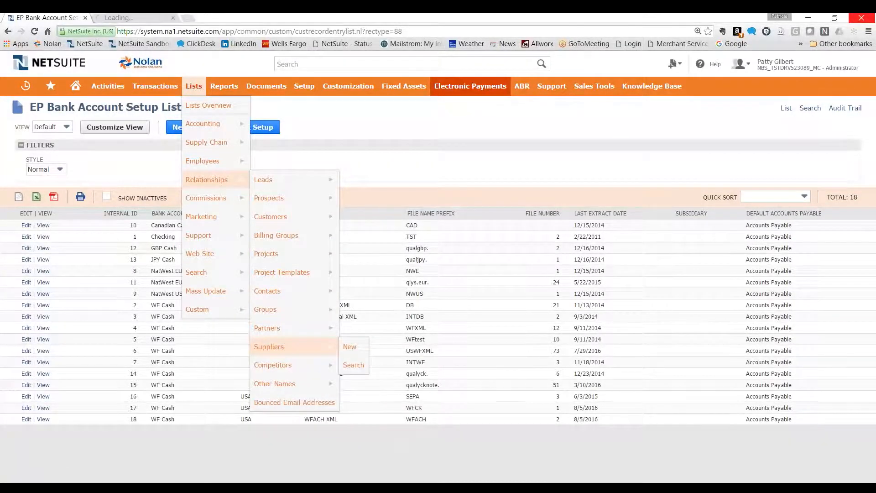
click(113, 17)
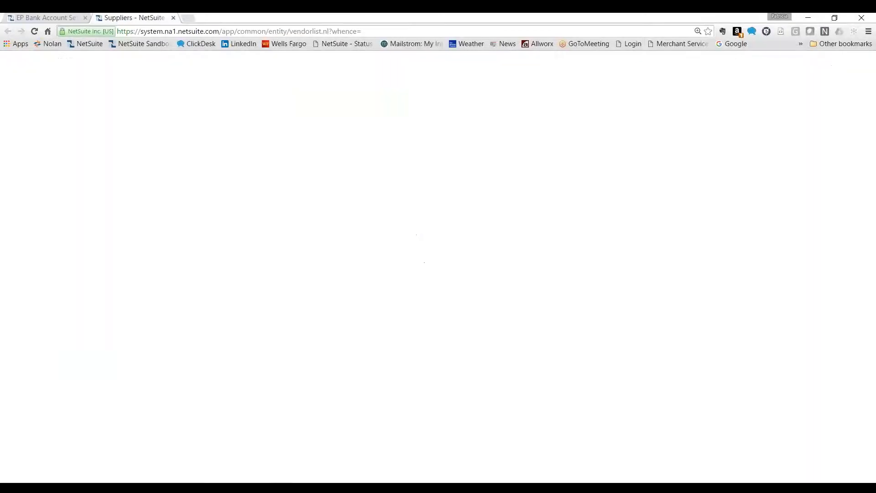
drag(164, 177, 163, 212)
click(44, 191)
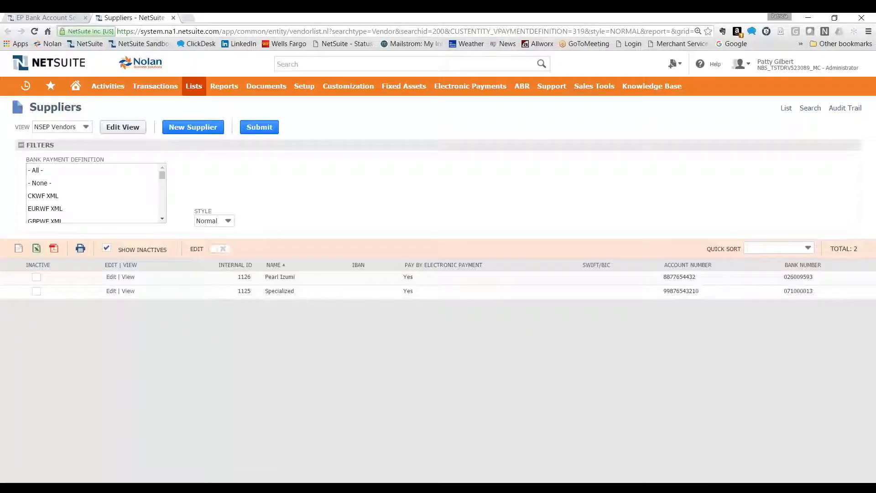
Open the Pearl Izumi supplier record for editing and show its bank payment details
click(129, 277)
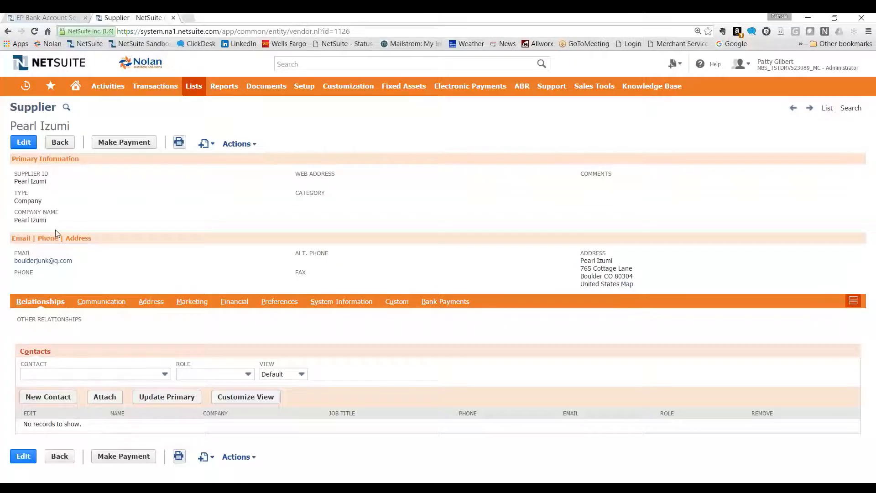
click(23, 142)
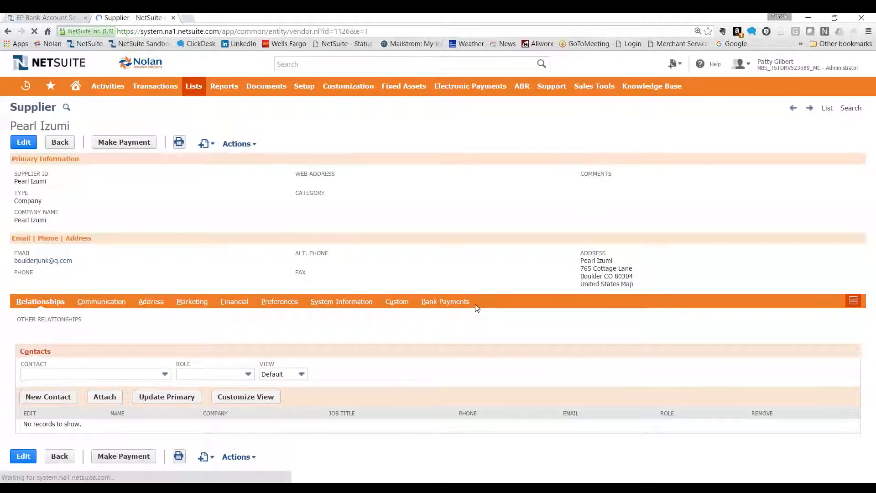
click(451, 338)
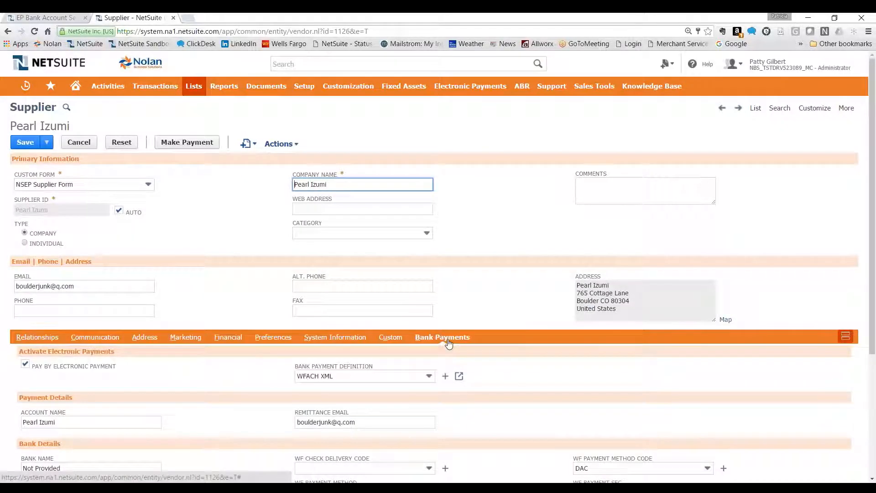
Review the supplier's bank payment definition choices, payment details, Wells Fargo payment method fields and routing information
scroll(500, 306, down, 2)
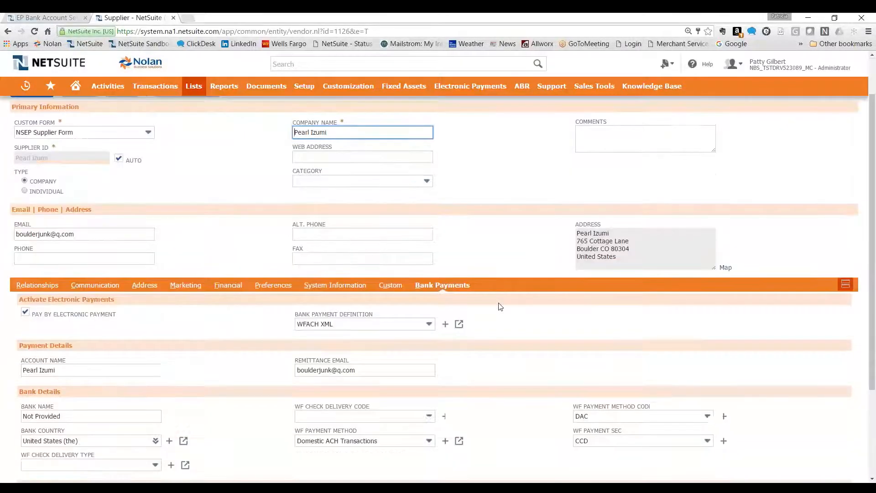
scroll(499, 307, down, 1)
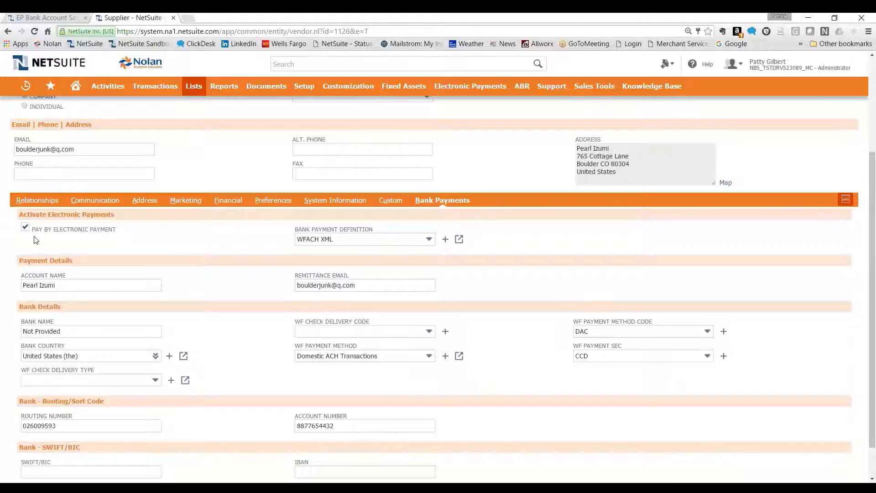
click(374, 243)
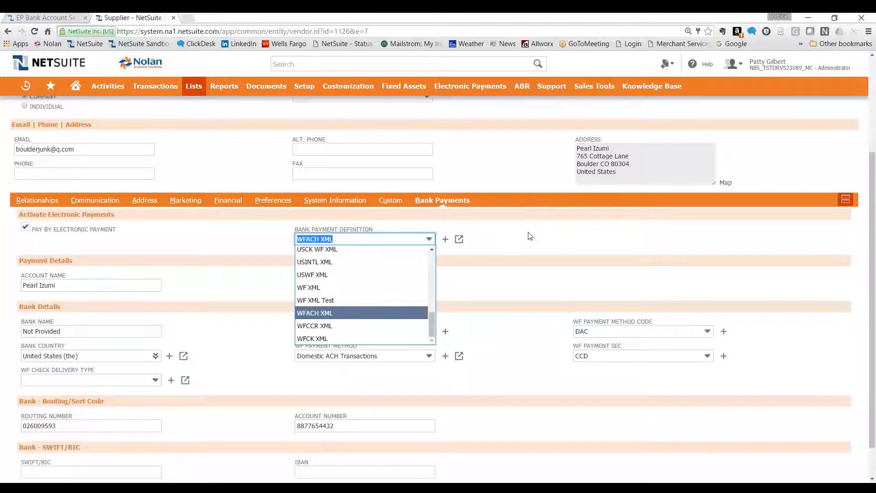
click(564, 244)
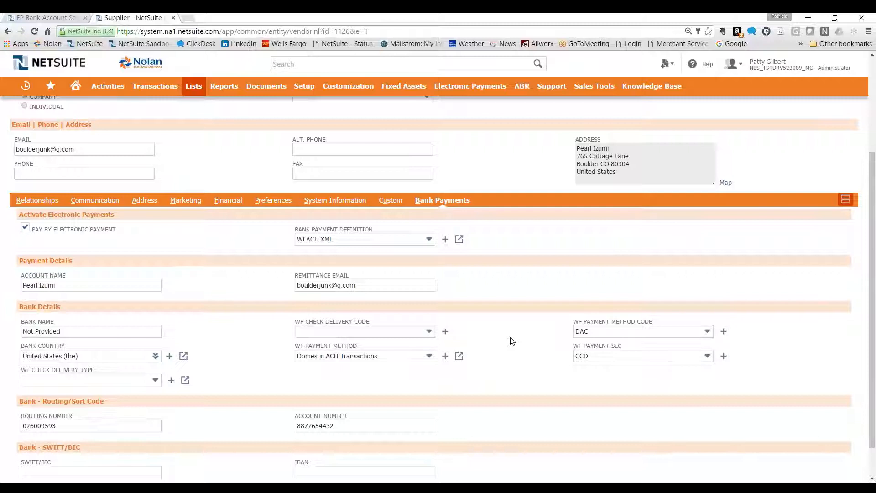
scroll(239, 348, down, 1)
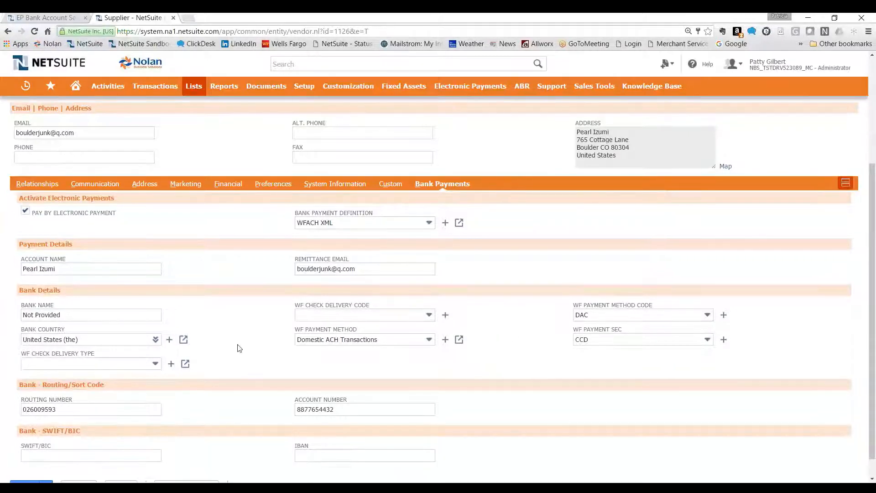
scroll(239, 348, down, 1)
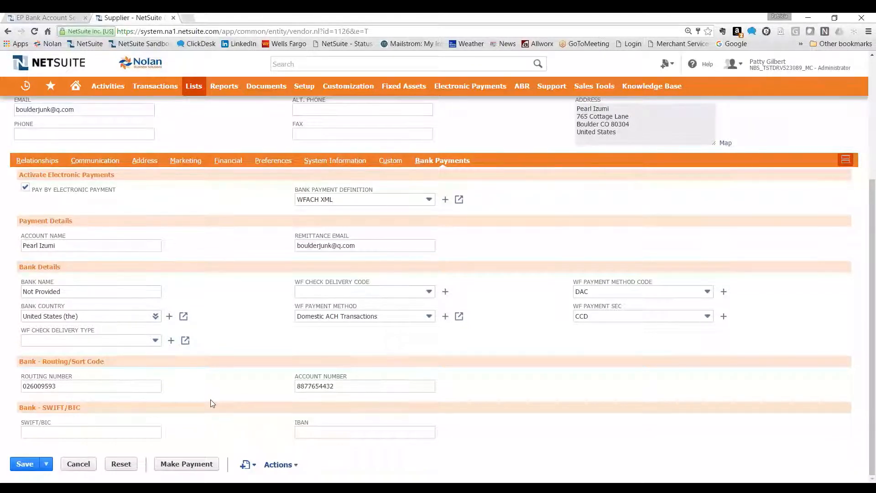
scroll(212, 403, up, 4)
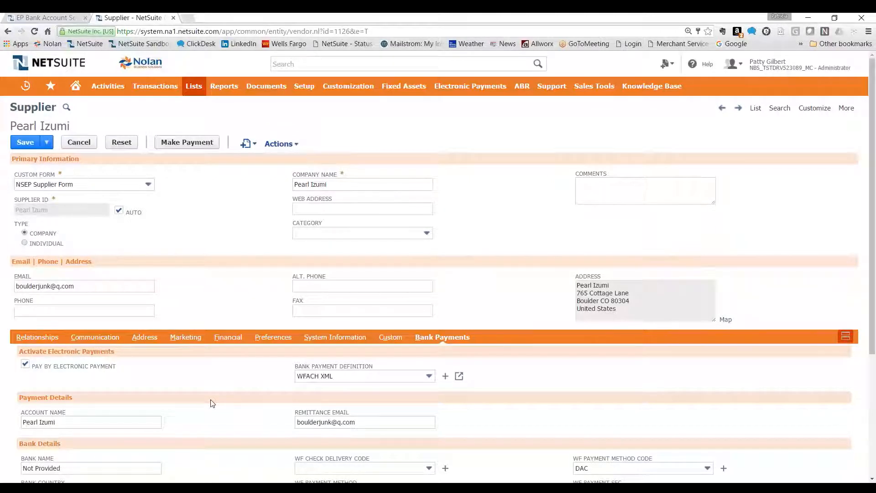
Open the recent bill WFACH0001 for Specialized in a new browser tab and show its custom payment fields
mouse_move(19, 88)
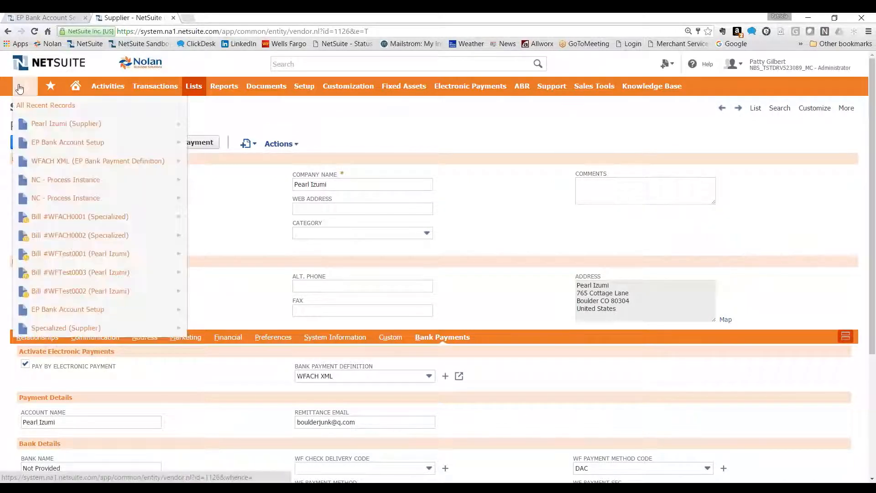
right_click(90, 219)
click(119, 225)
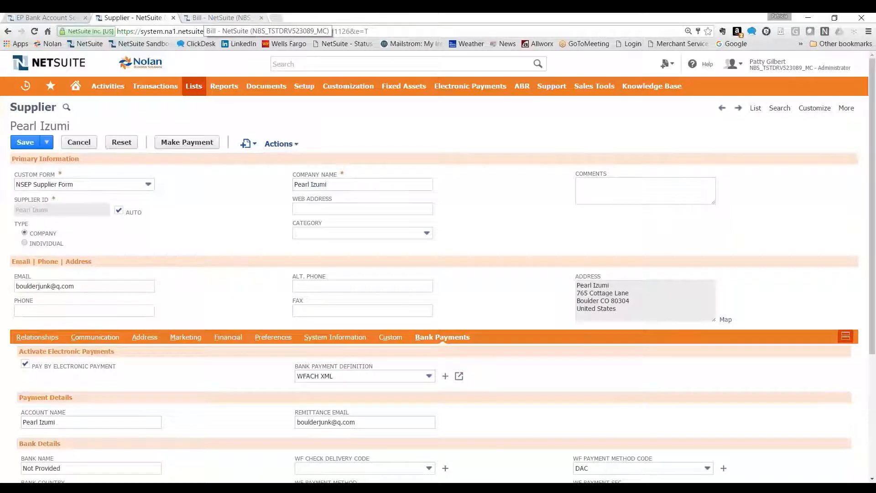
click(214, 18)
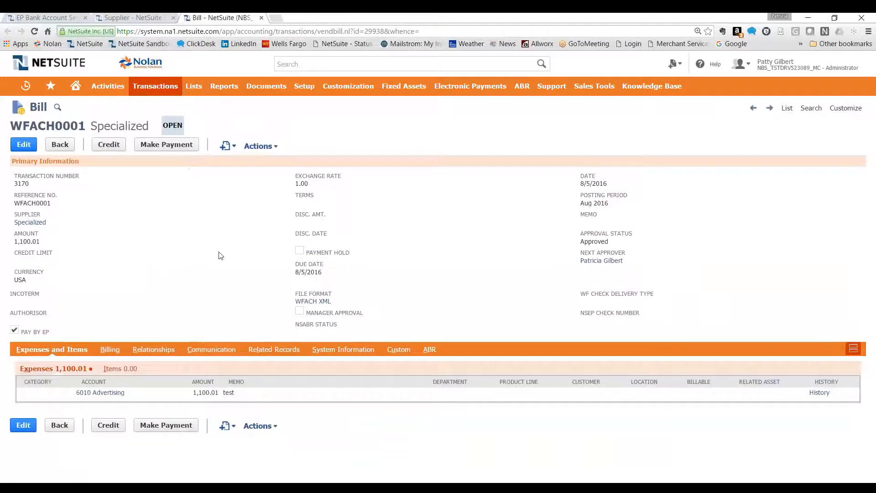
click(399, 349)
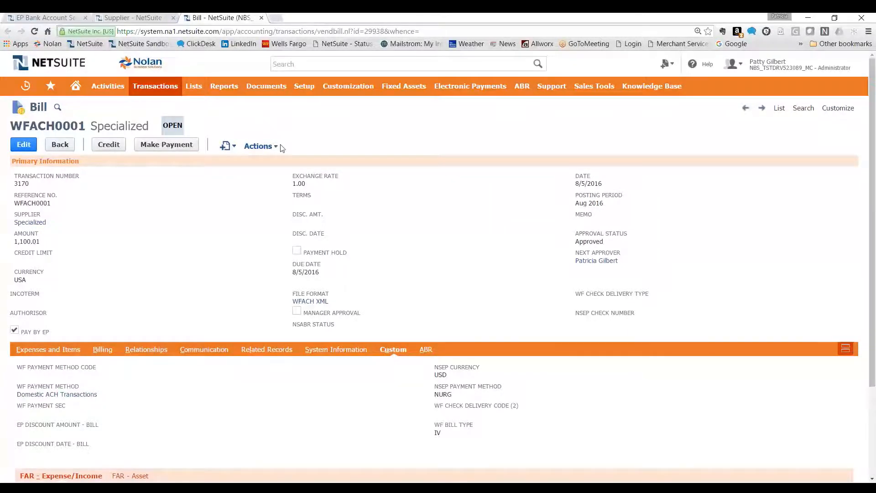
Open the Electronic Bill Payments page and set the account to 1009 WF Cash and the bank payment definition to WFACH XML
mouse_move(451, 93)
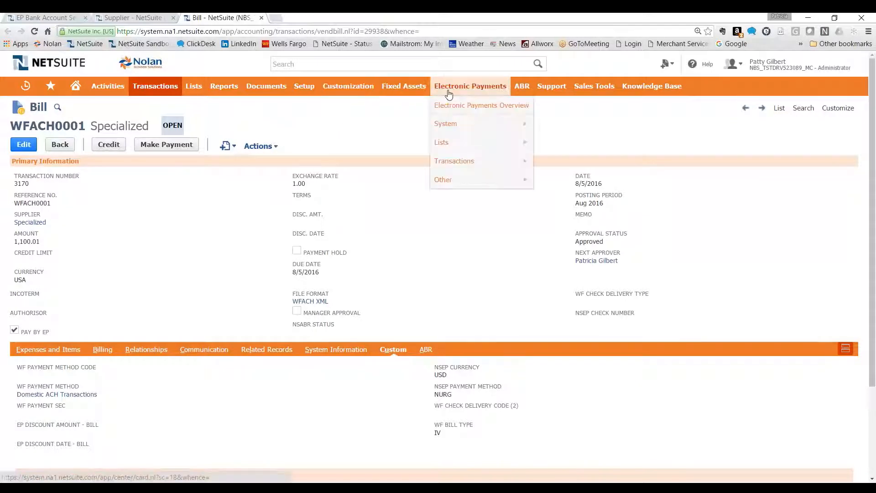
mouse_move(483, 163)
click(549, 163)
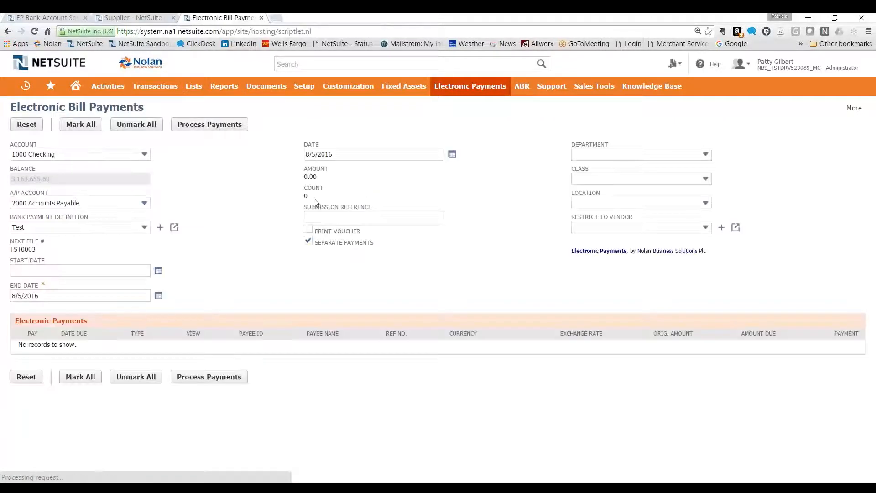
click(92, 158)
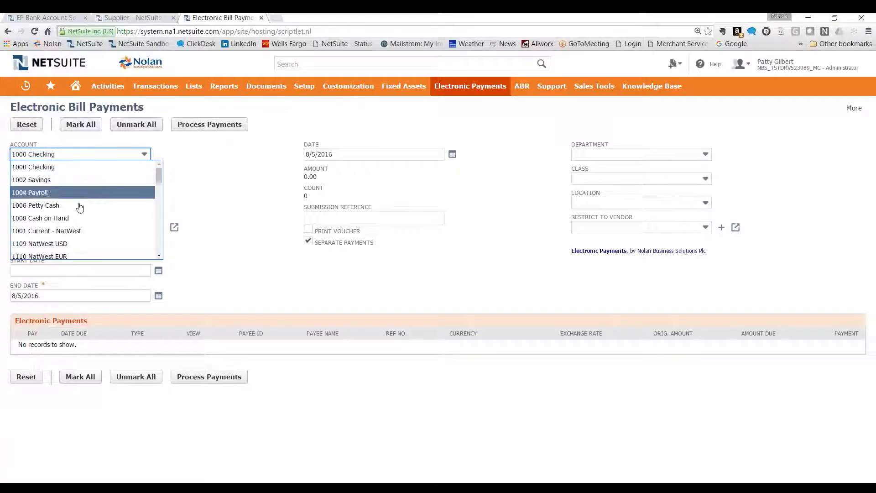
scroll(73, 212, down, 1)
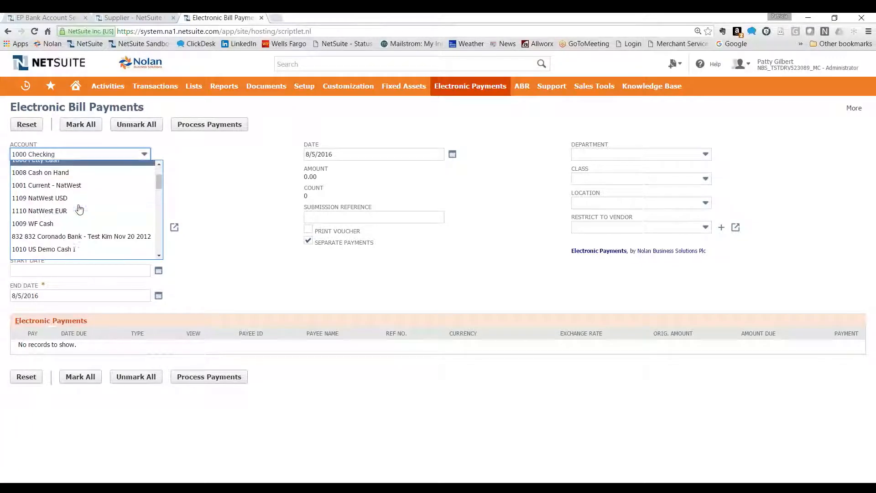
click(53, 224)
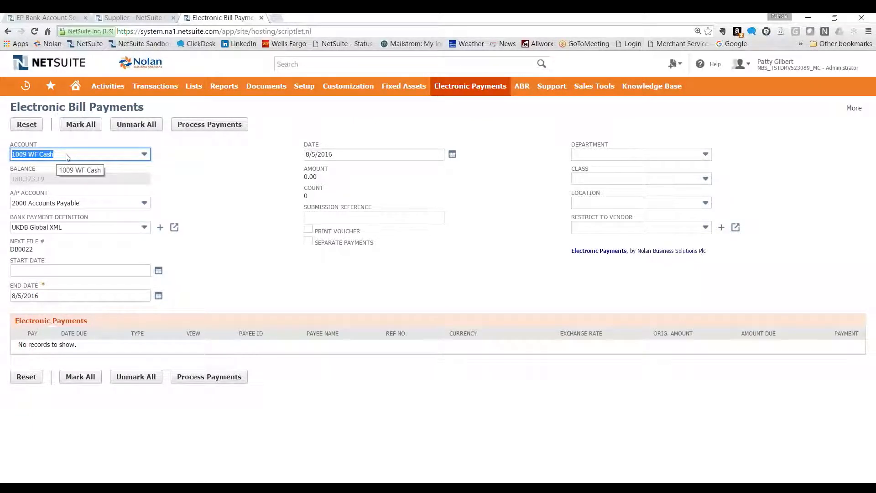
click(60, 233)
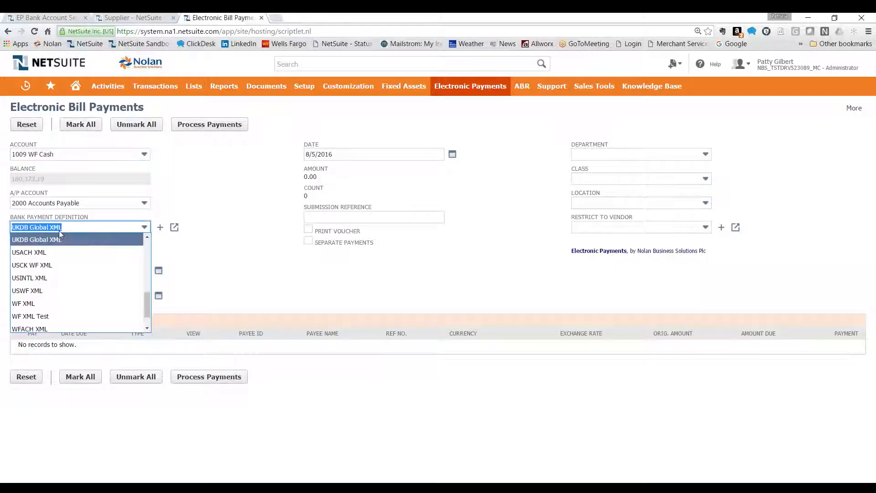
scroll(65, 258, down, 5)
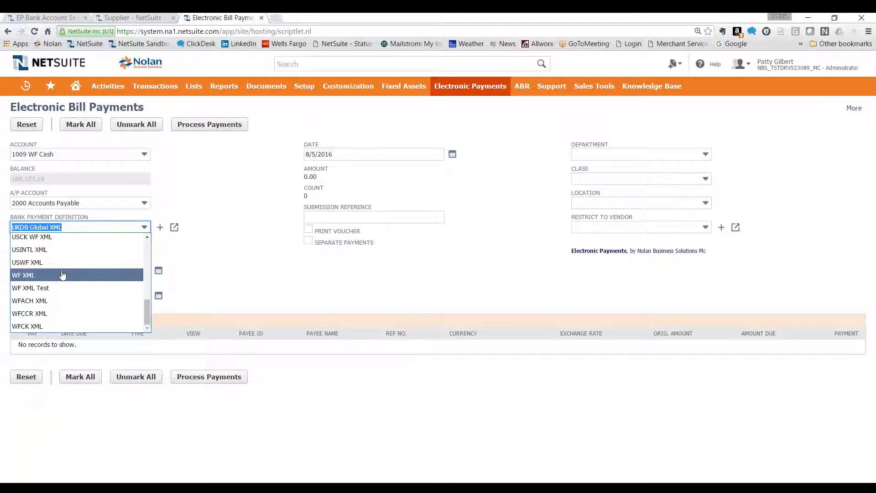
click(38, 301)
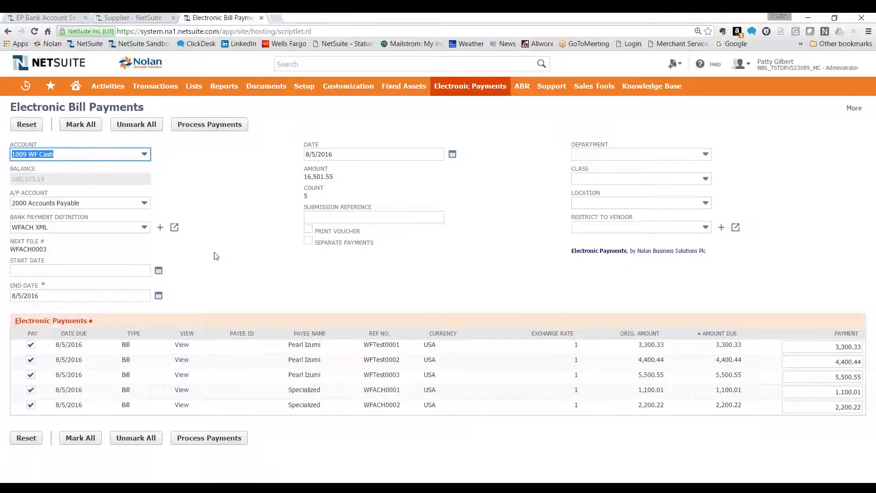
Toggle Specialized bill WFACH0001 off and on in the payment selection and process the electronic payments for all listed bills
click(30, 392)
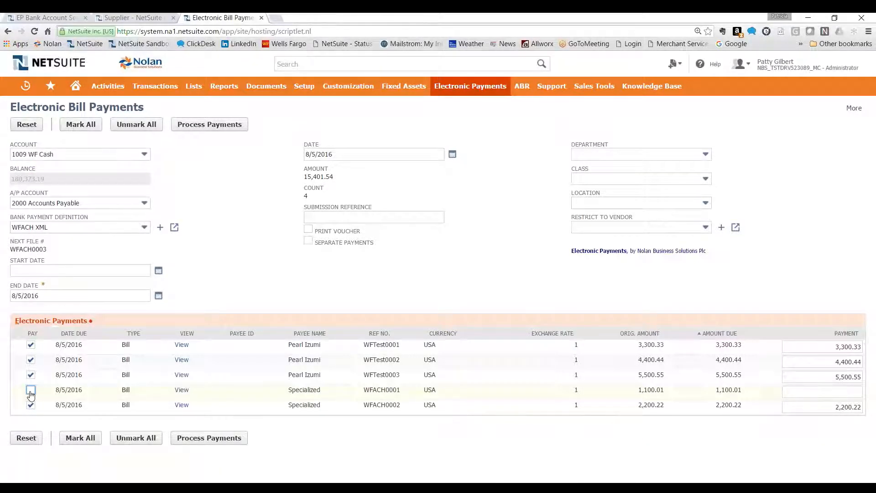
click(31, 391)
click(210, 125)
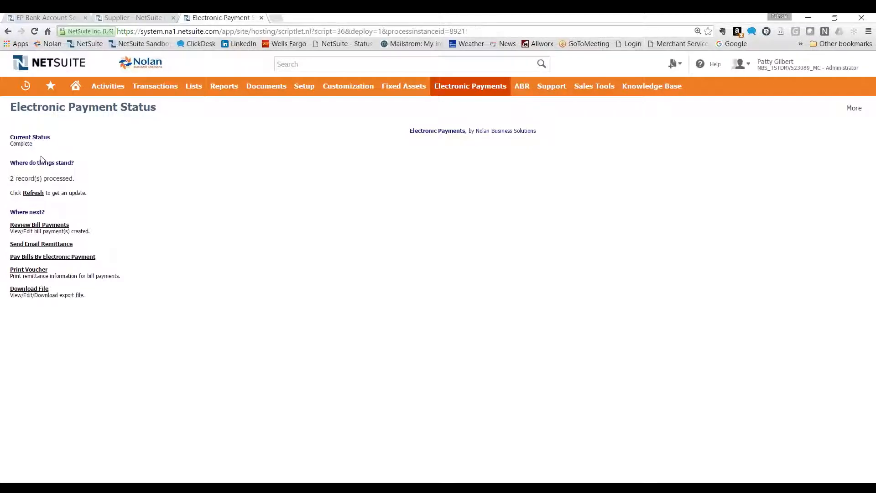
Open the bill payment review and the email remittance page in separate new browser tabs
right_click(54, 227)
click(92, 233)
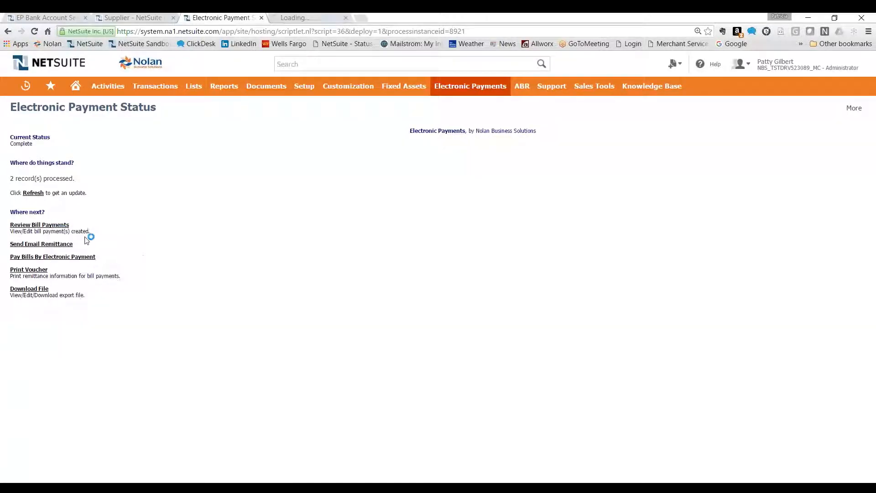
right_click(57, 248)
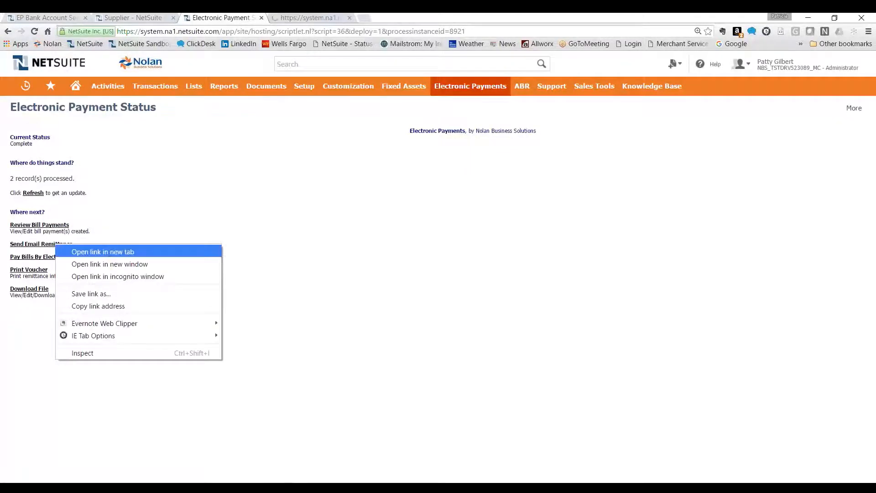
click(110, 253)
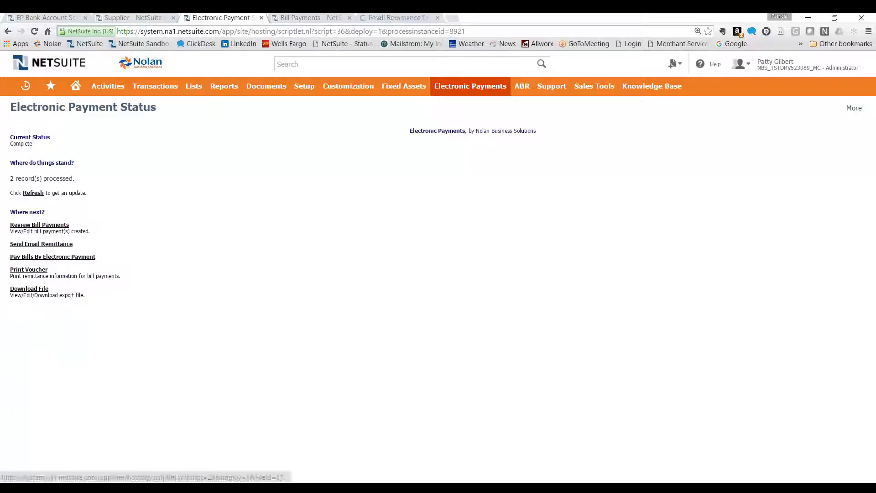
Download the export file WFACH0003.xml and review its originator, receiver, bank account and payment amount records in WordPad
click(32, 292)
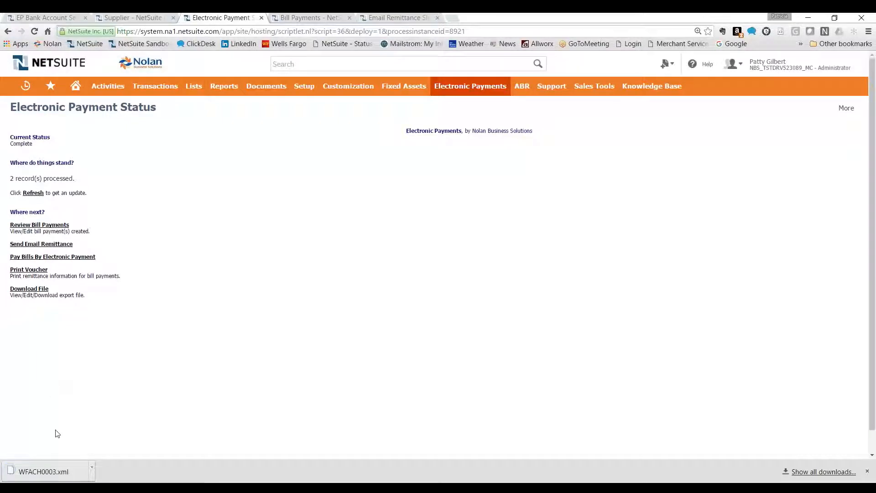
drag(57, 475, 59, 474)
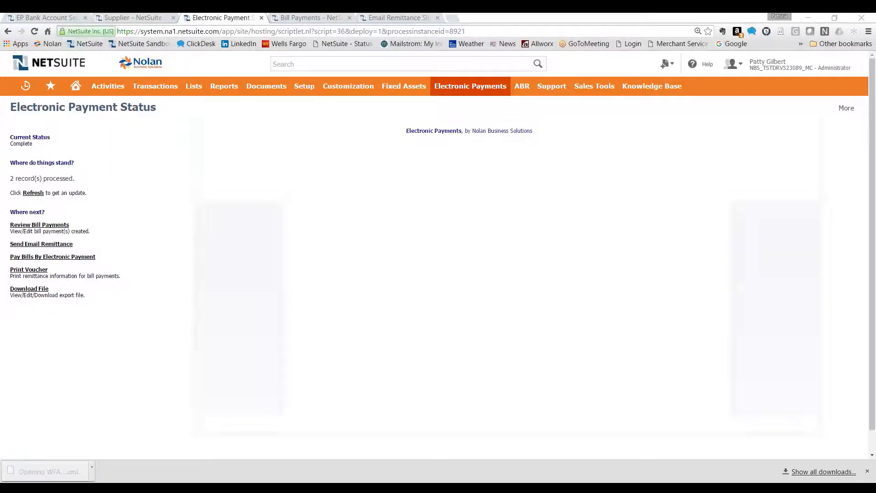
click(791, 110)
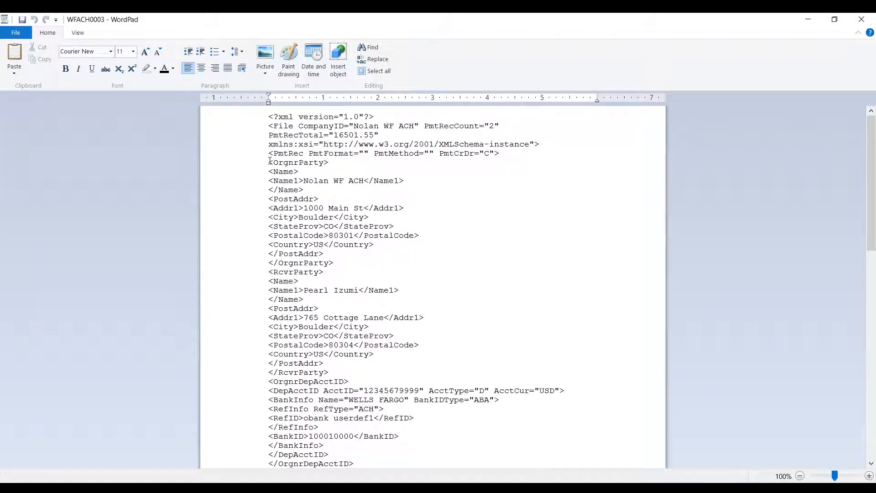
scroll(270, 161, down, 1)
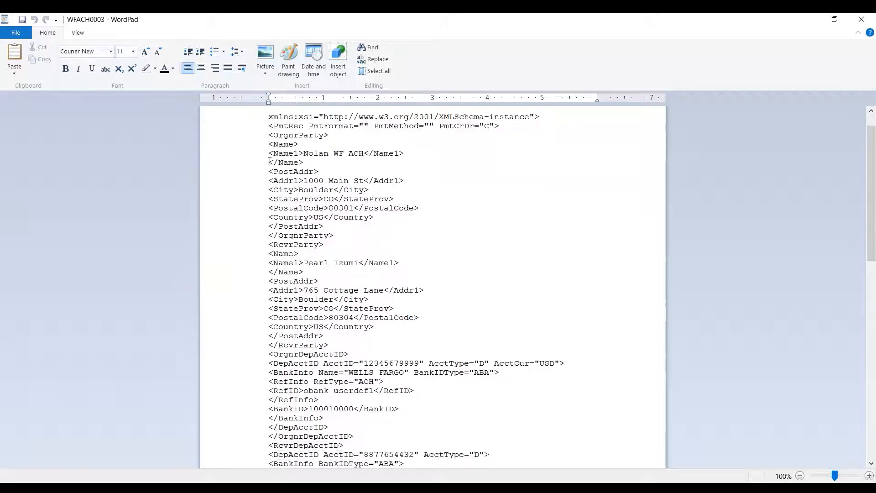
scroll(270, 161, down, 7)
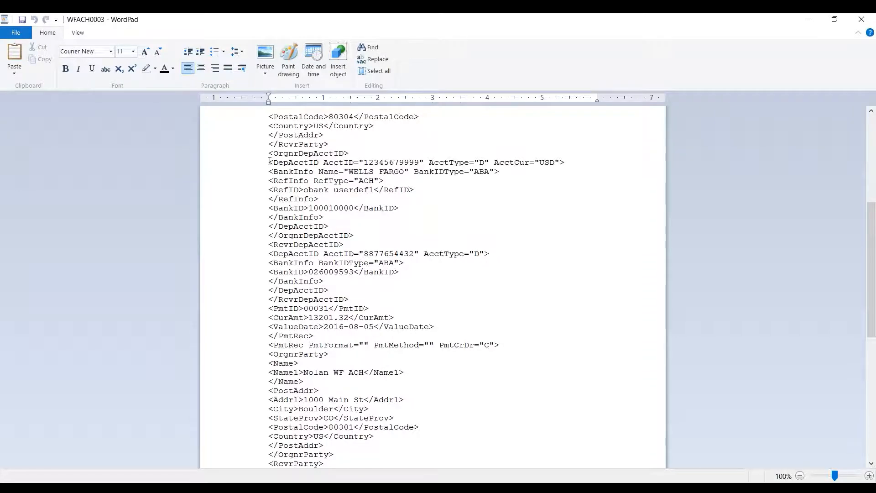
scroll(269, 160, down, 7)
scroll(279, 167, down, 8)
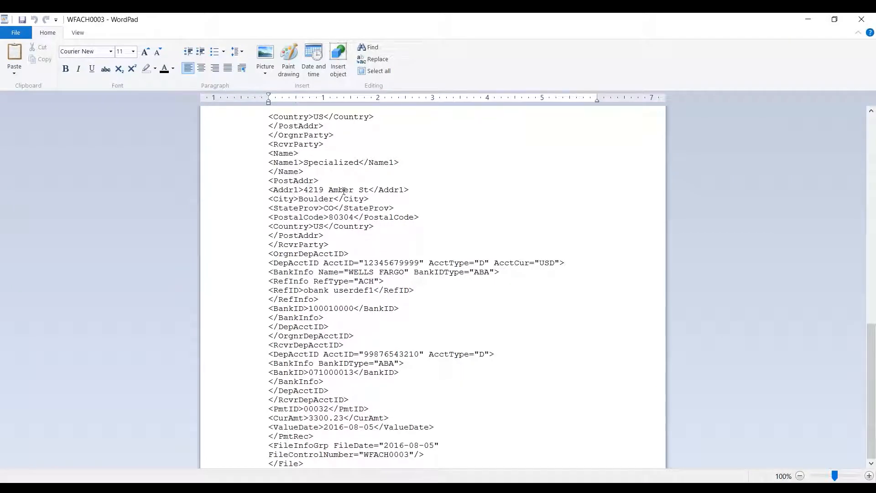
click(814, 26)
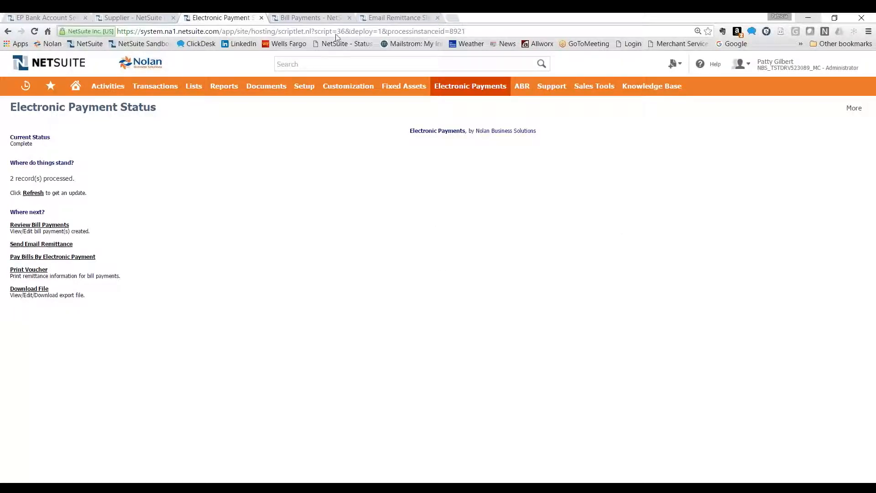
Email the remittance slips for the Pearl Izumi and Specialized payments in file WFACH0003
click(398, 18)
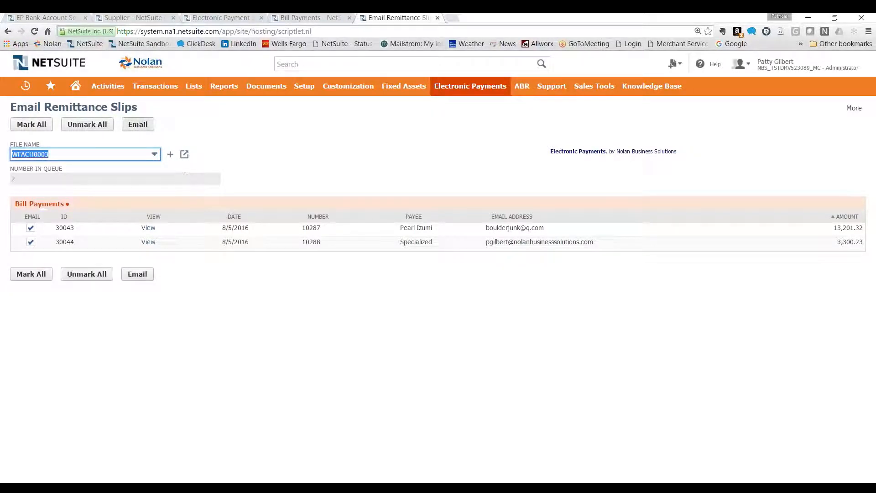
click(140, 129)
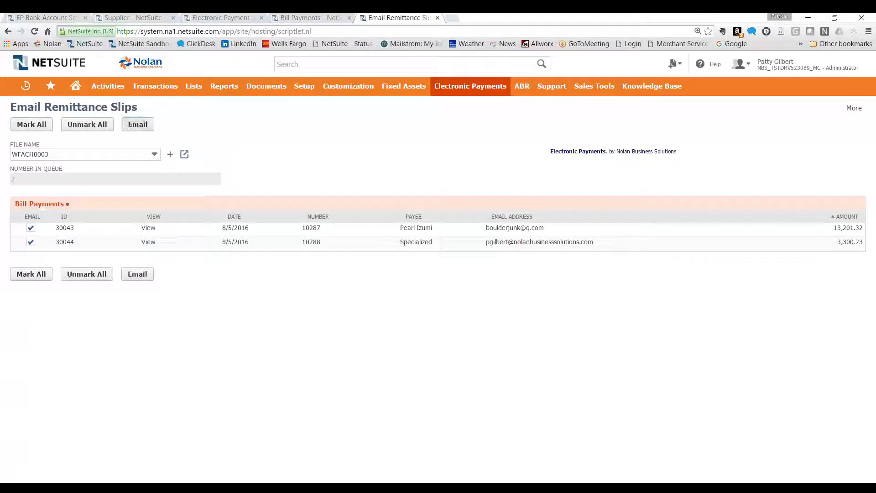
click(475, 98)
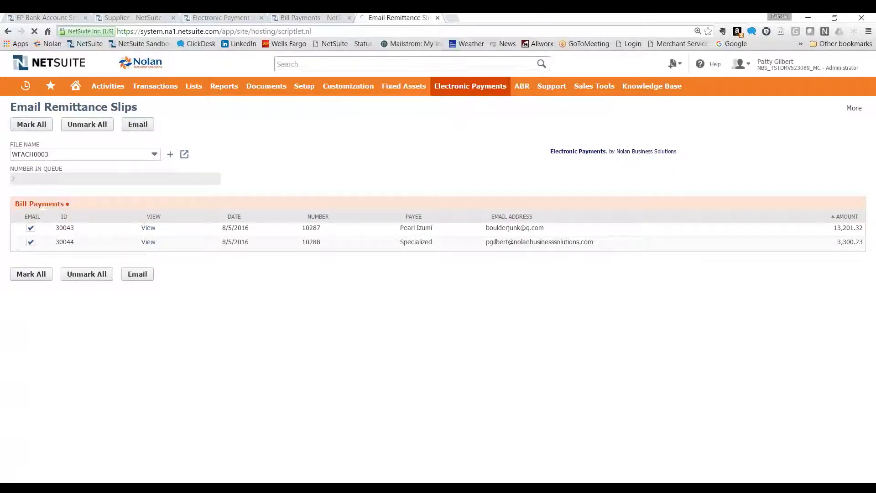
Show bill payments of all statuses in the Bill Payments list and open the newest Specialized payment
click(300, 19)
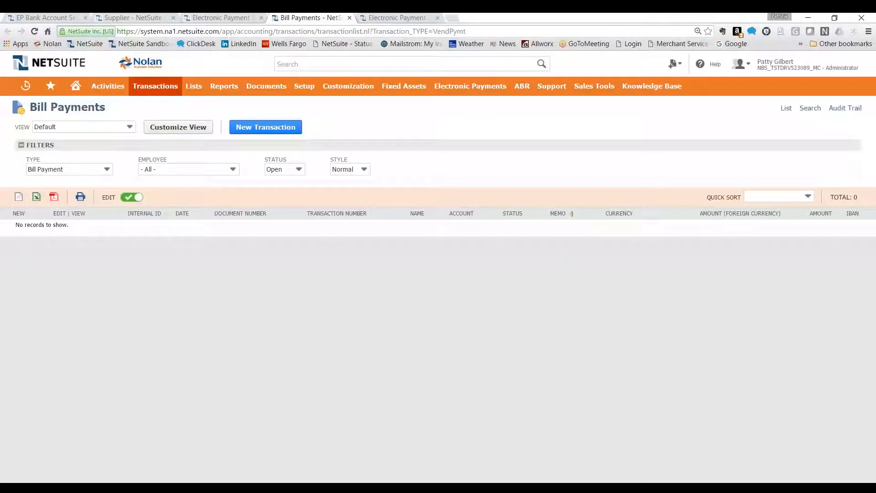
mouse_move(182, 87)
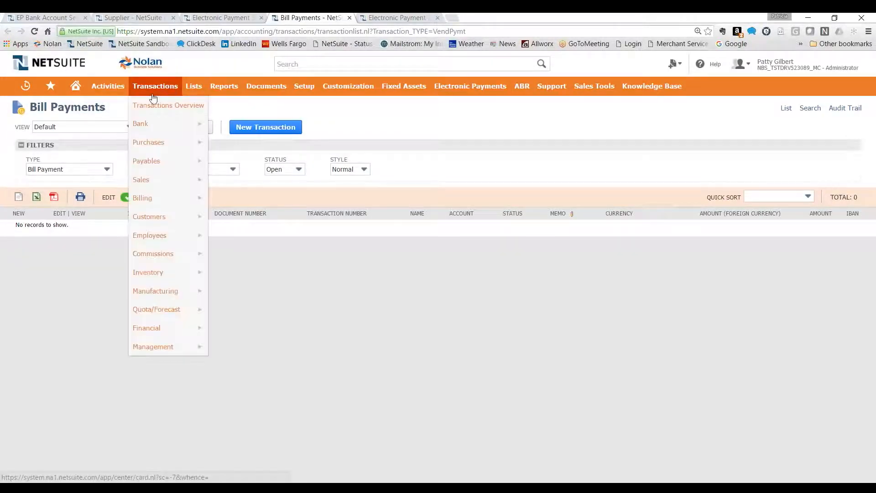
click(287, 170)
click(276, 182)
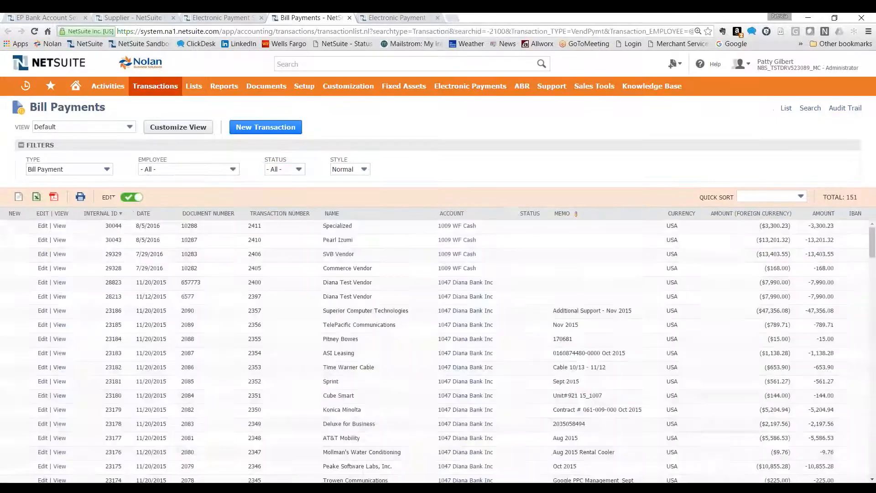
click(59, 225)
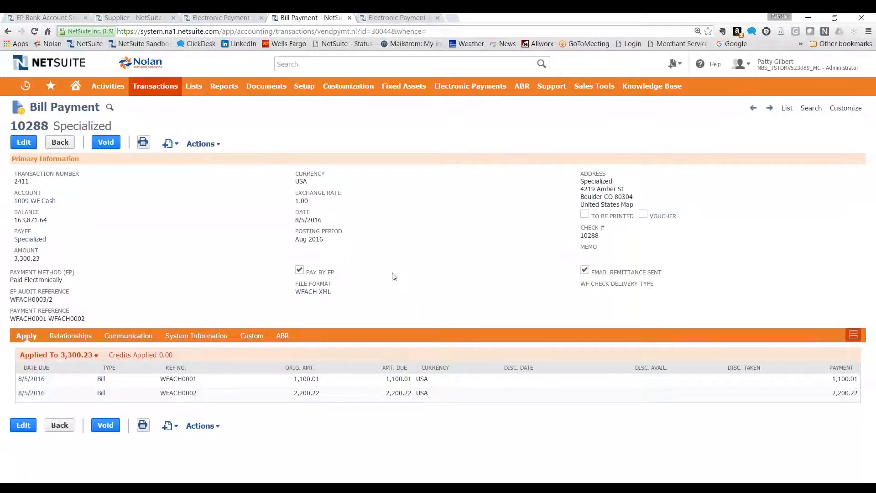
Open the remittance email logged under the Specialized payment's communication and examine its attached payment voucher PDF
click(123, 336)
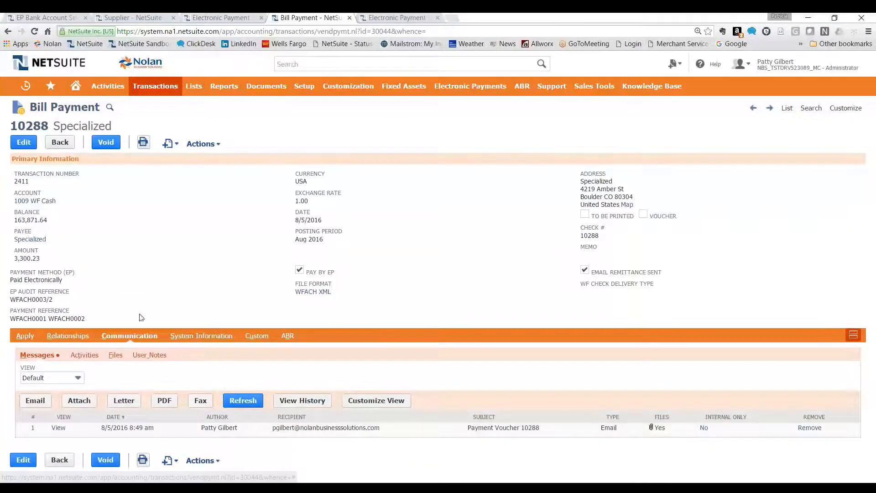
click(59, 428)
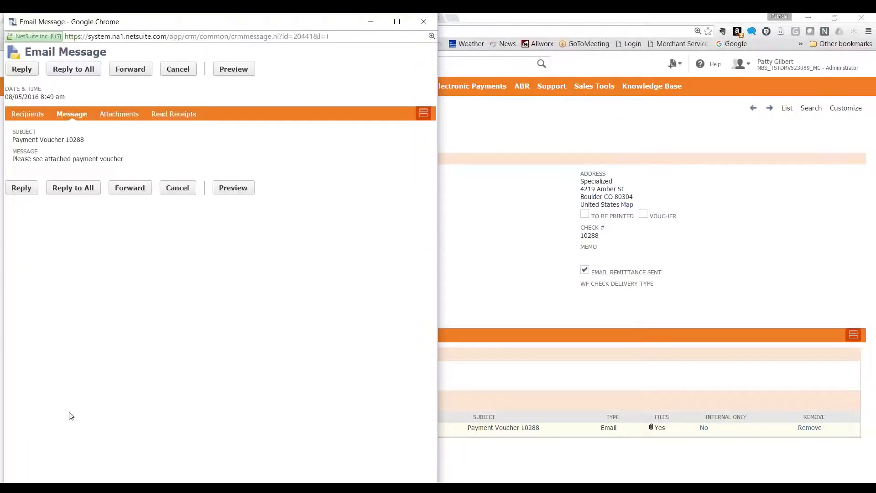
click(113, 115)
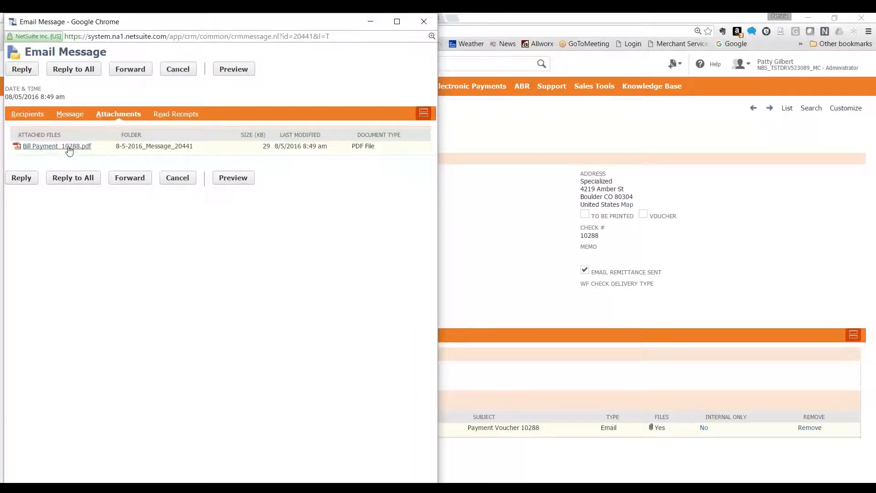
click(68, 147)
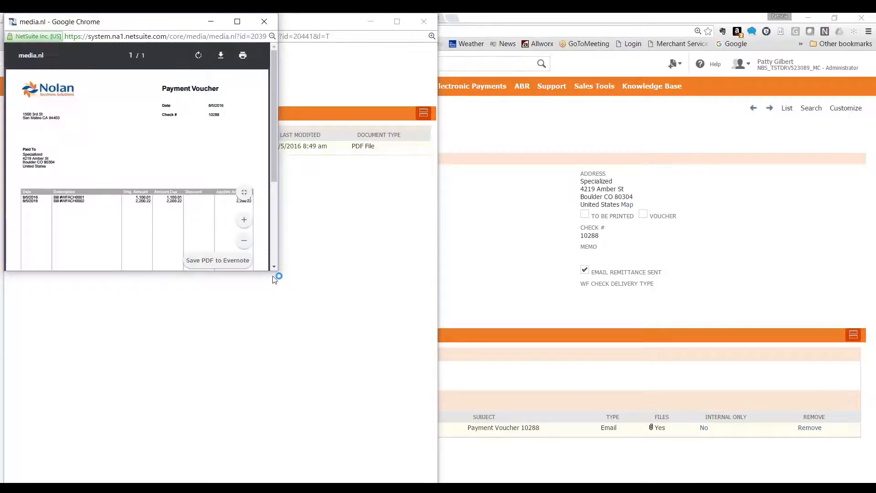
click(238, 22)
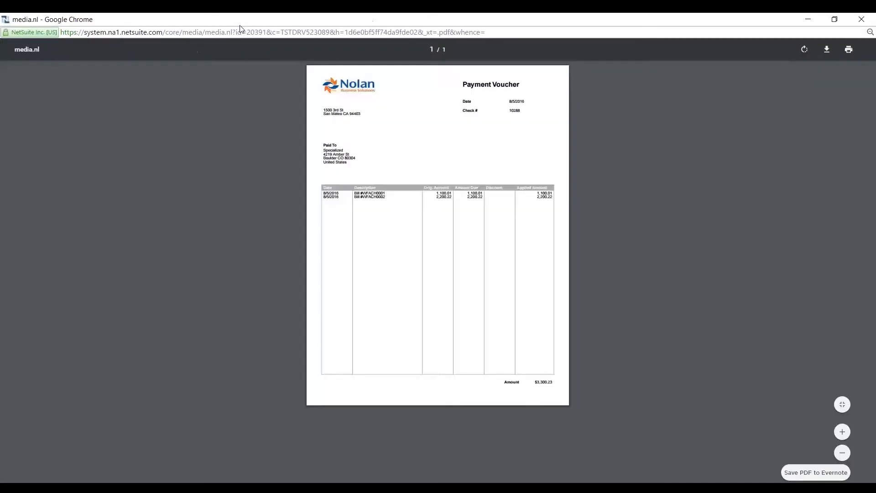
click(842, 432)
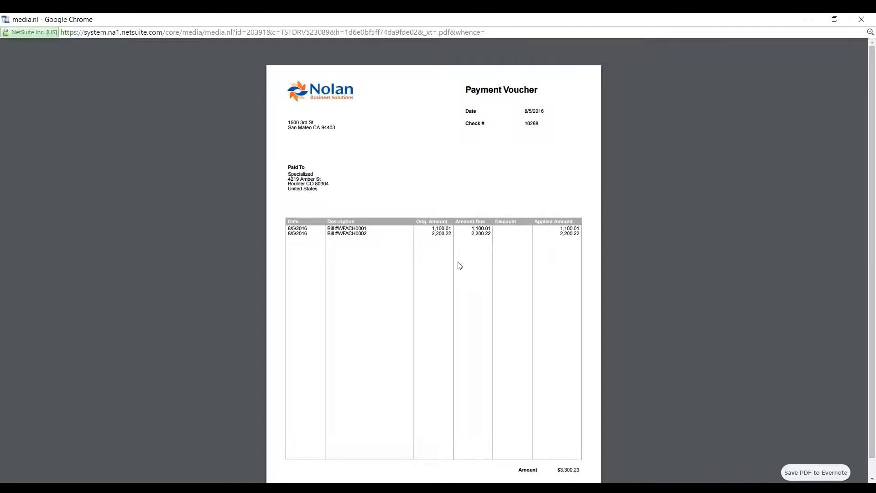
click(806, 19)
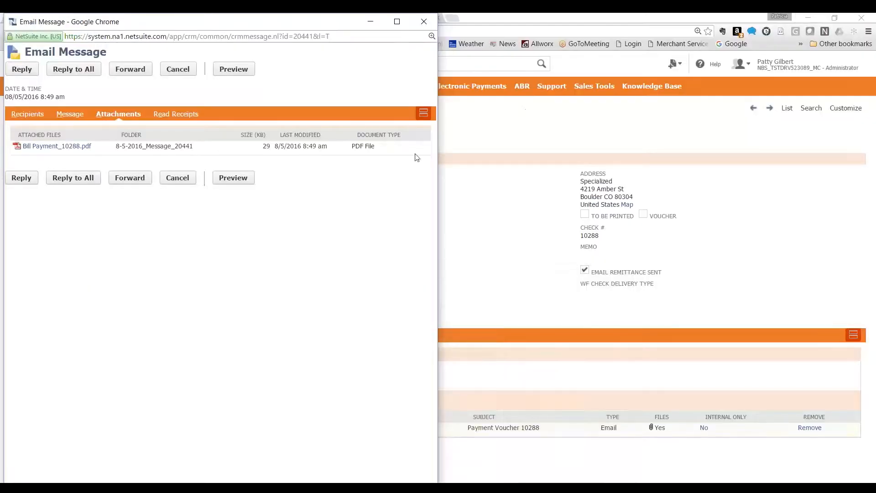
click(424, 21)
Open the Delete Payments page for file WFACH0003.xml and toggle the deletion mark of the Specialized payment
mouse_move(470, 88)
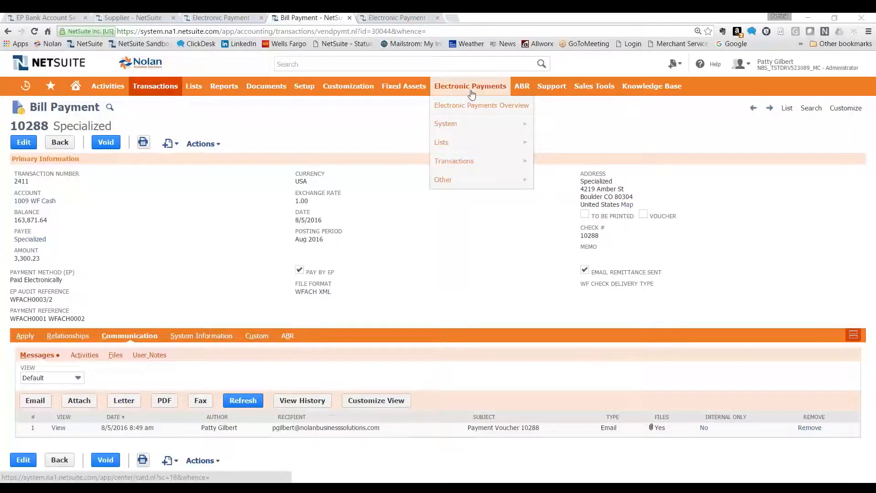
click(464, 106)
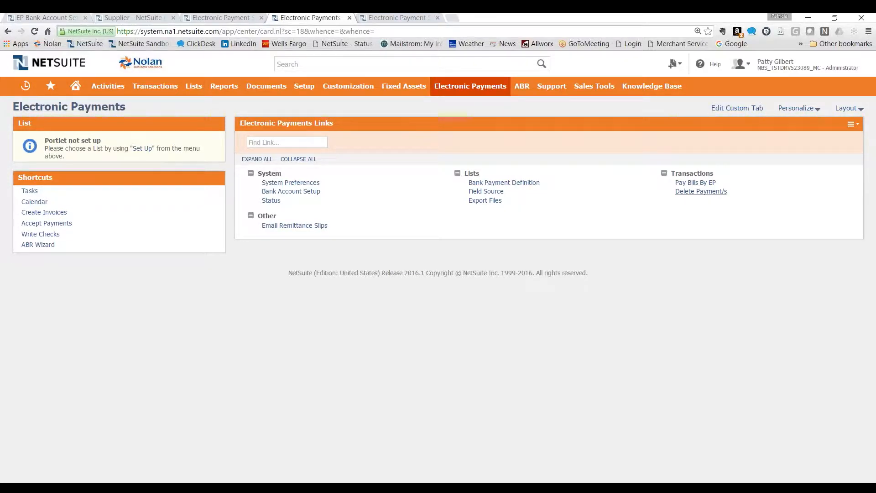
click(715, 192)
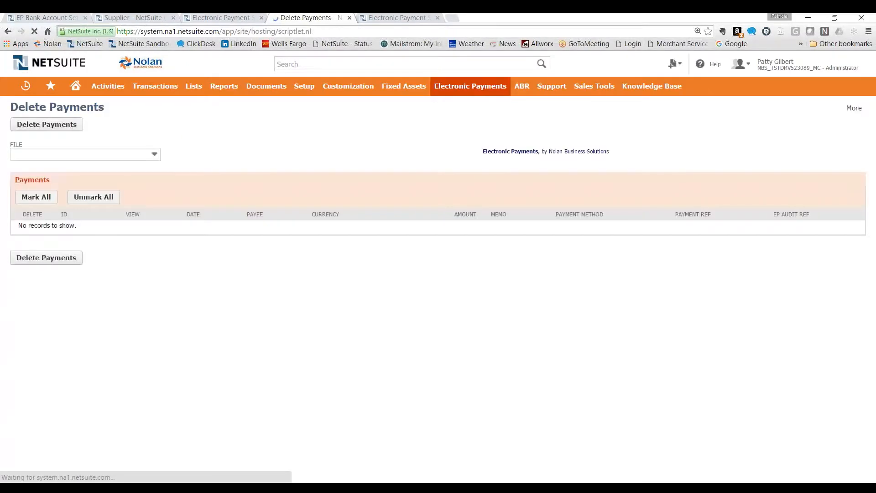
click(73, 156)
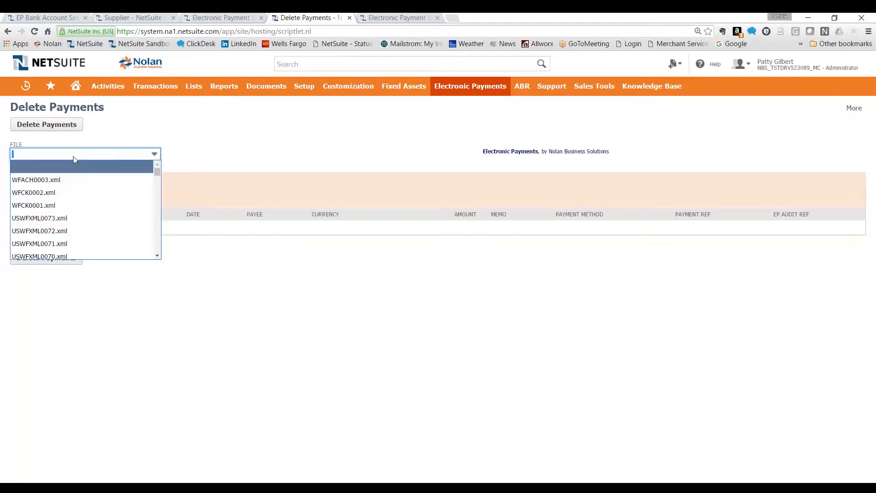
click(48, 180)
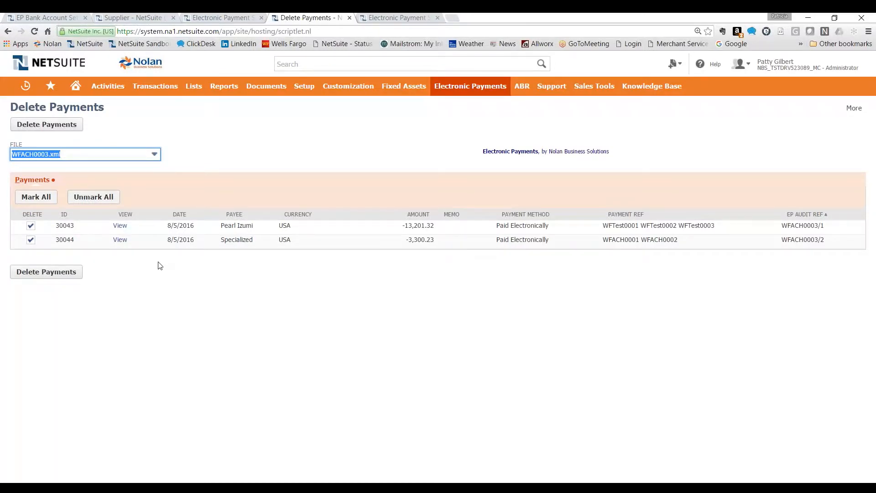
click(30, 239)
click(31, 239)
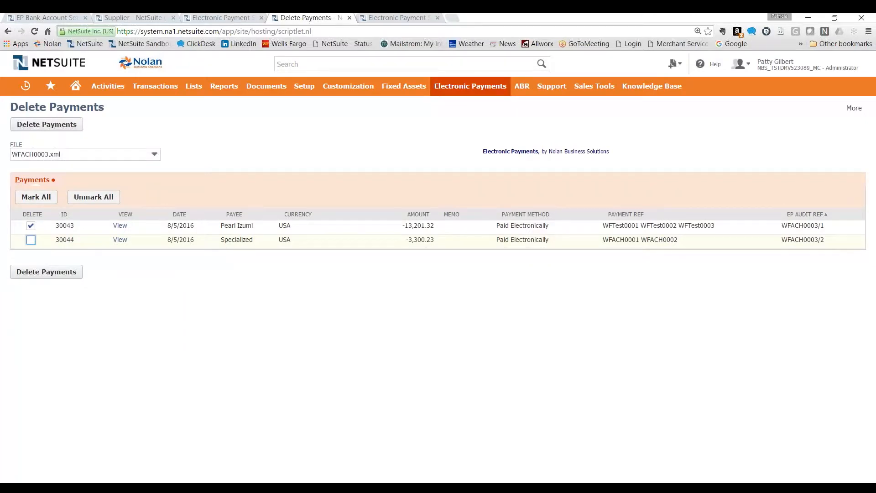